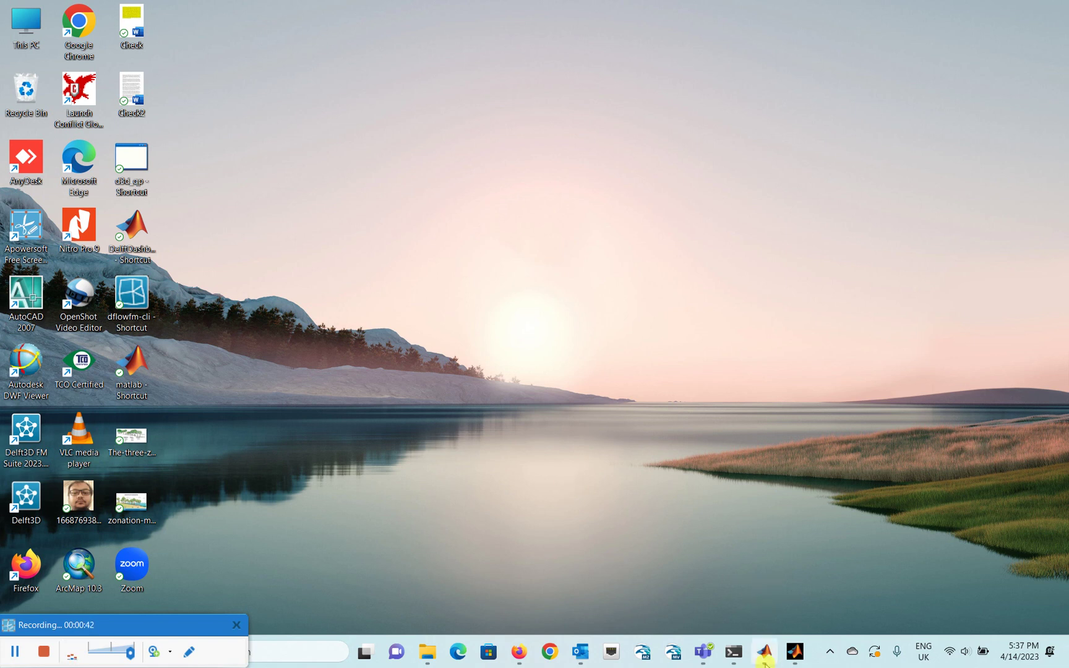
# Switch to the already running Delft Dashboard window from its taskbar preview.
pyautogui.moveTo(765, 653)
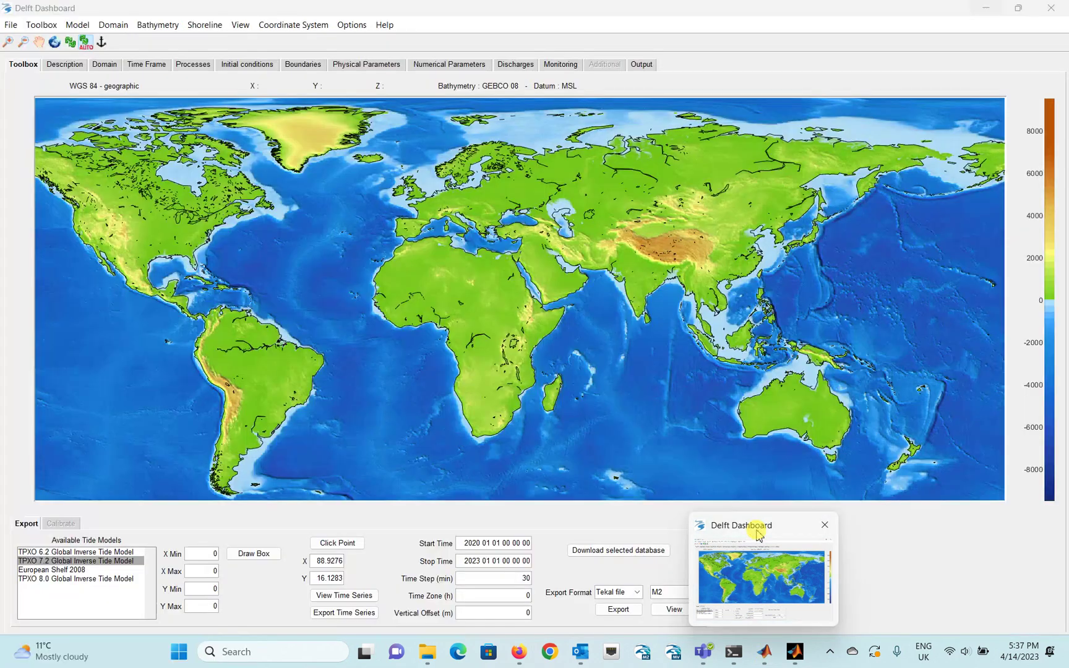
pyautogui.click(759, 533)
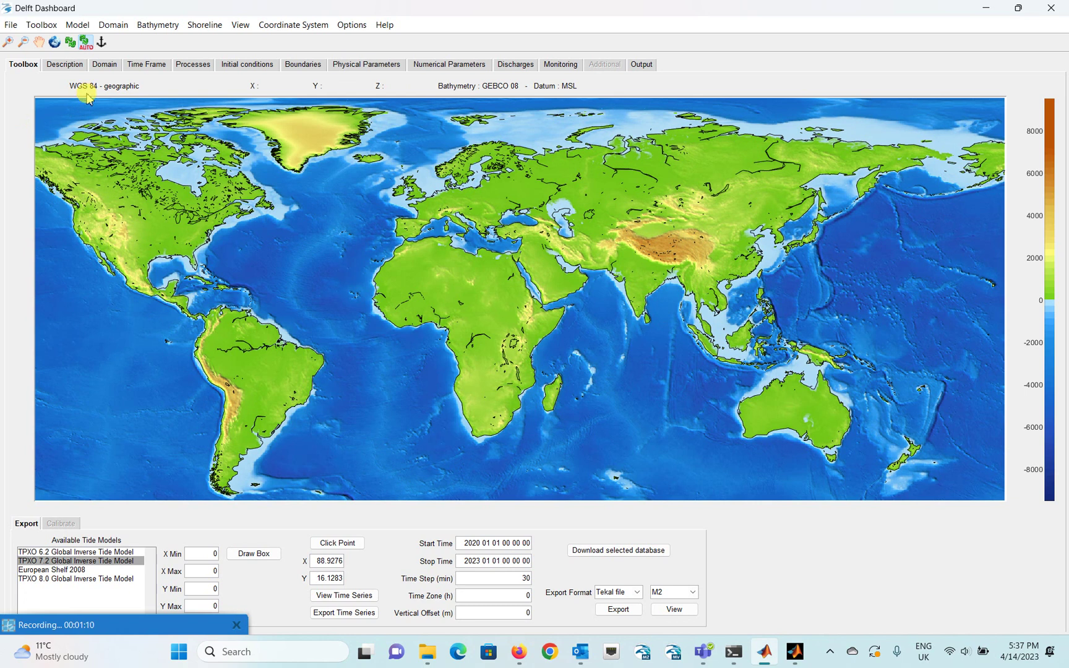
pyautogui.click(55, 26)
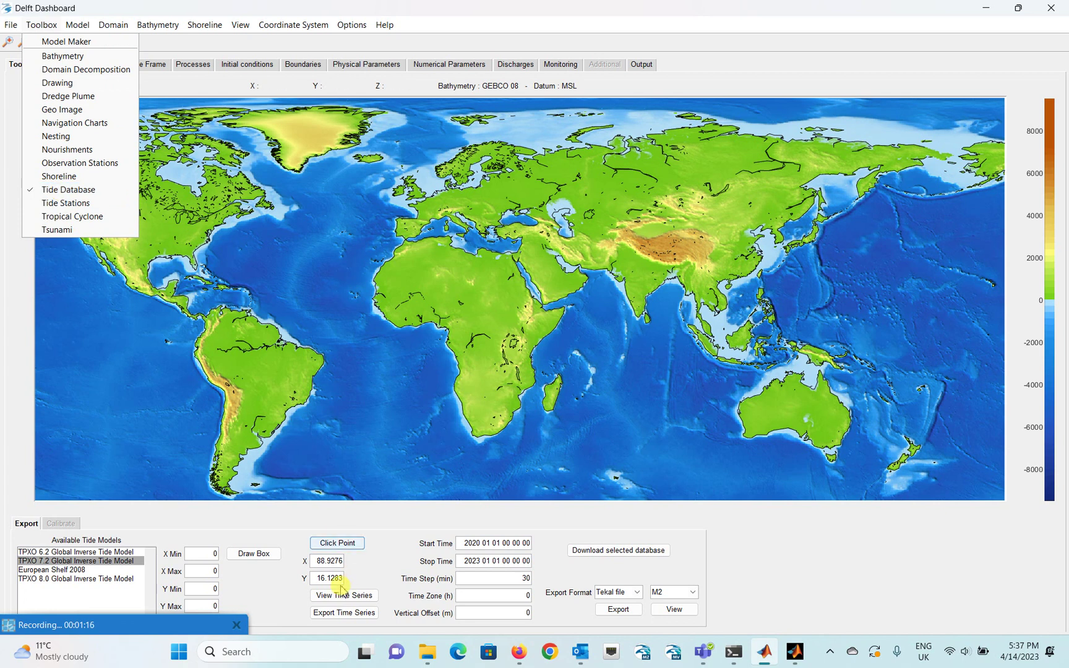
# Dismiss the toolbox list unchanged, leaving the Tide Database export panel ready.
pyautogui.click(5, 440)
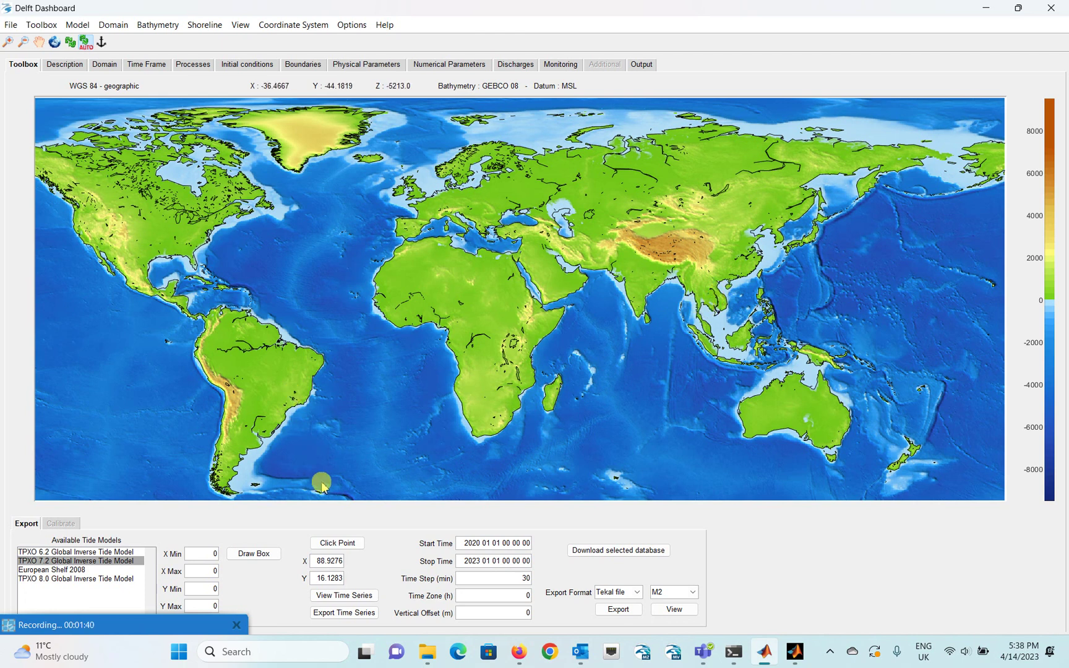
# Pick the Indian Ocean point 66.6469, -4.204 and view its TPXO 7.2 tide time series.
pyautogui.click(340, 544)
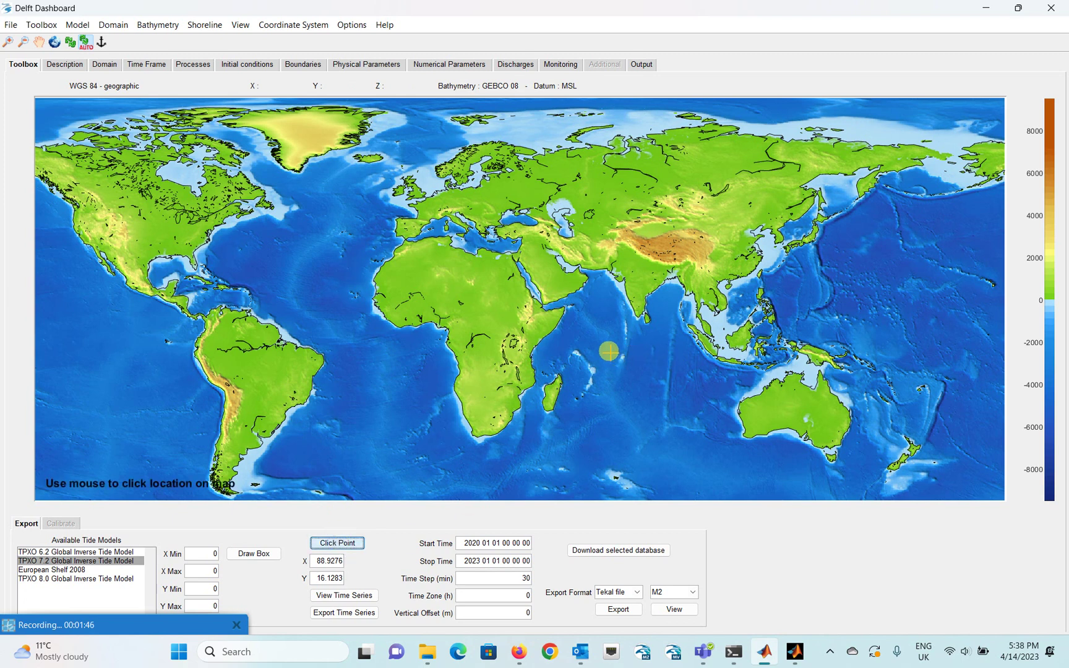
pyautogui.click(613, 350)
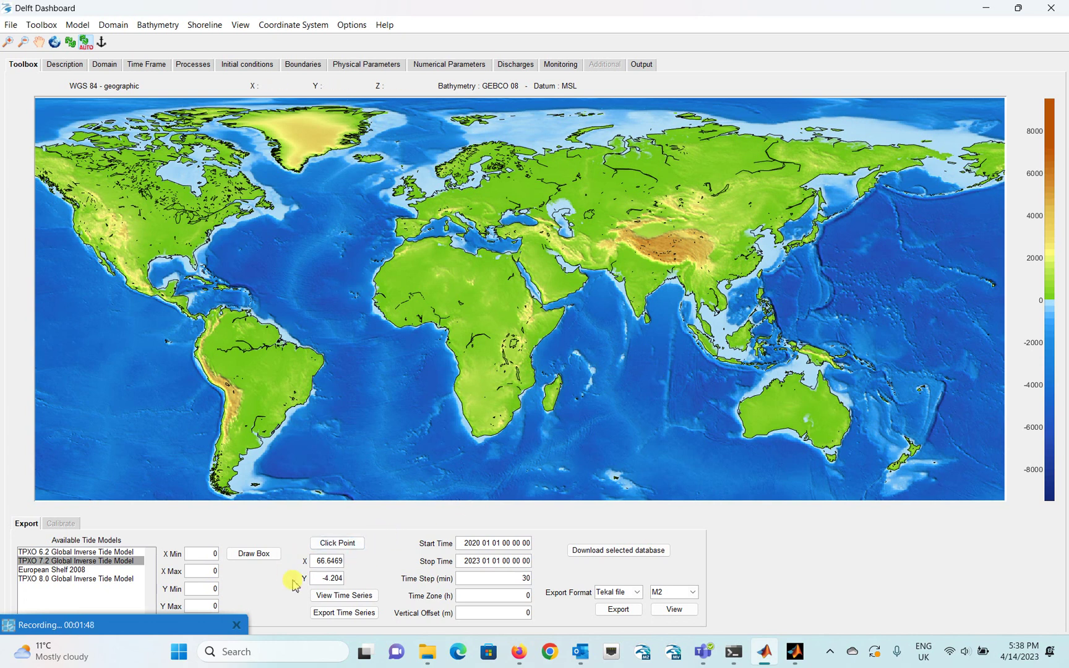
pyautogui.click(341, 598)
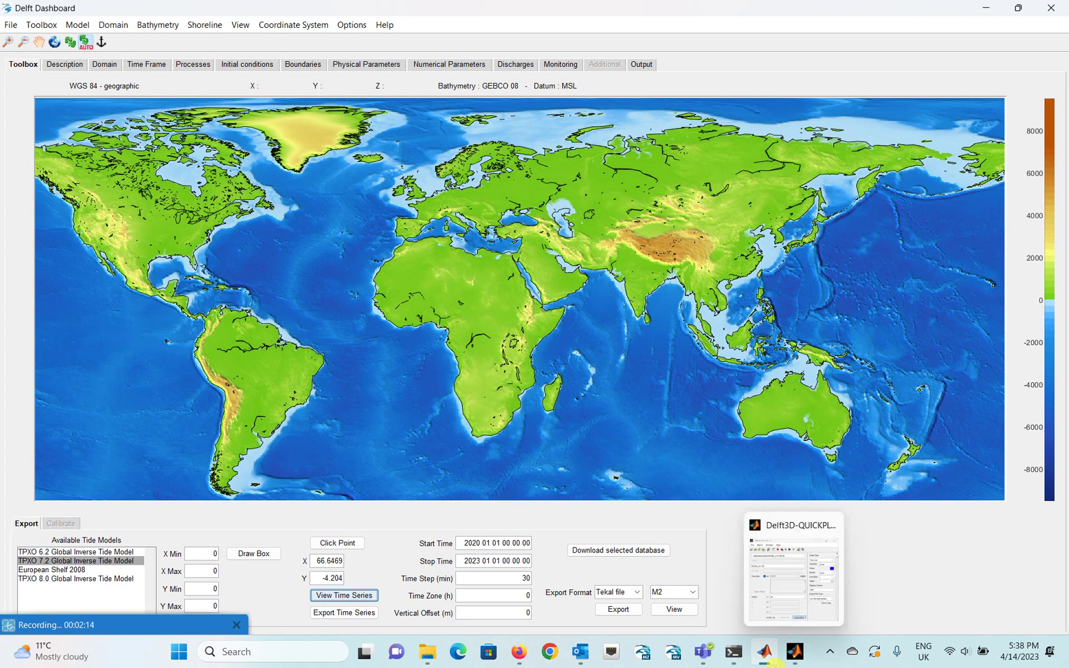
# Check the tide component fetching log, then minimize it.
pyautogui.moveTo(734, 651)
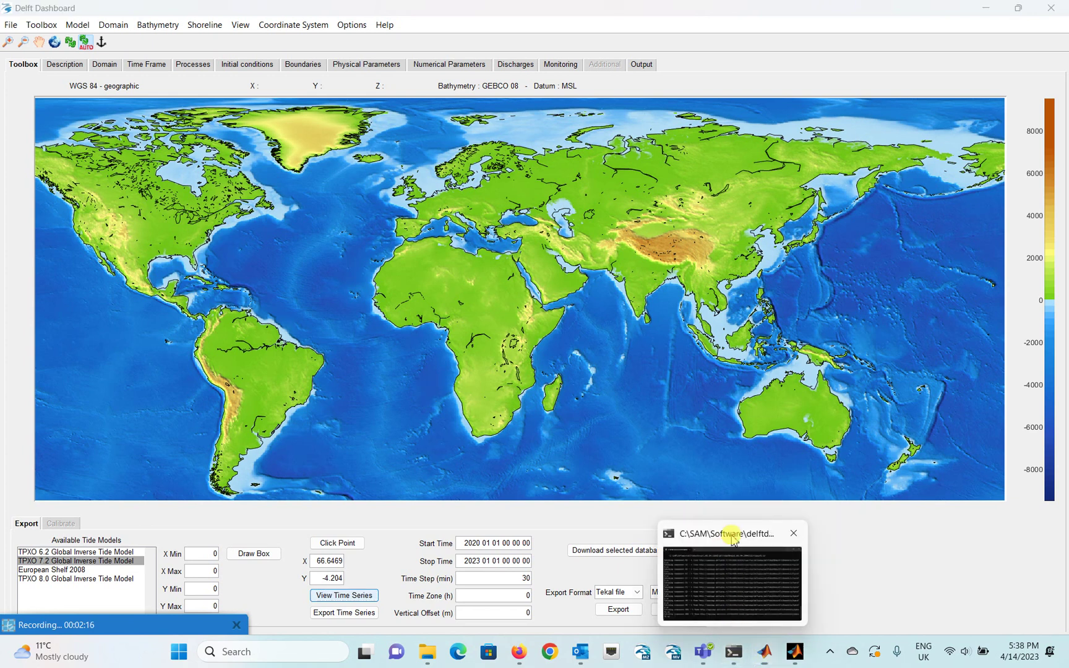
pyautogui.click(724, 543)
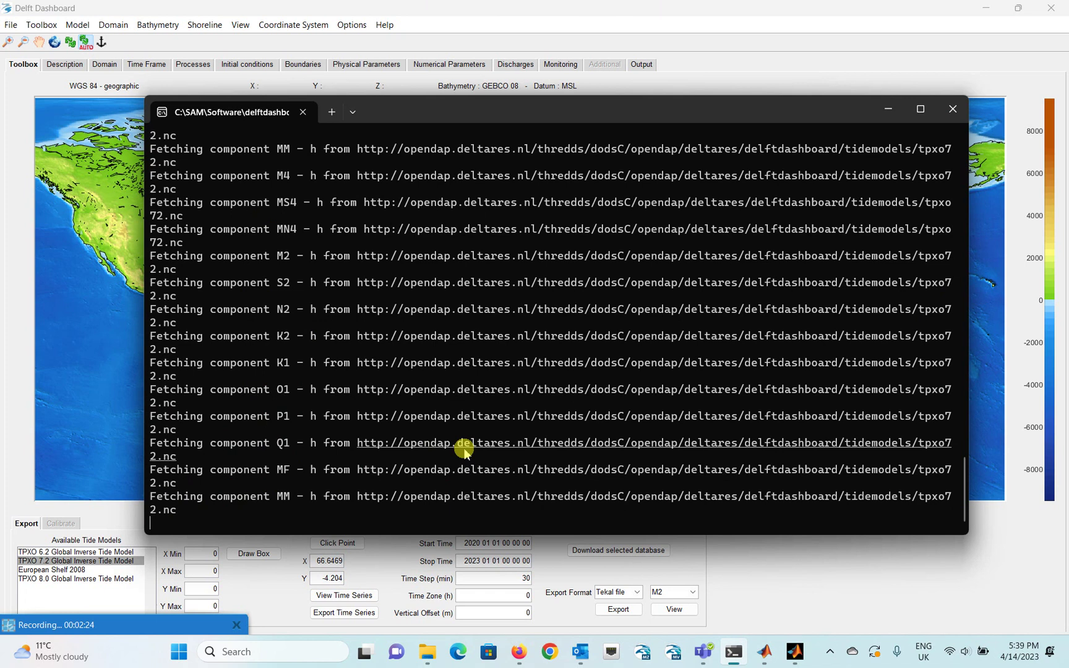
pyautogui.click(889, 110)
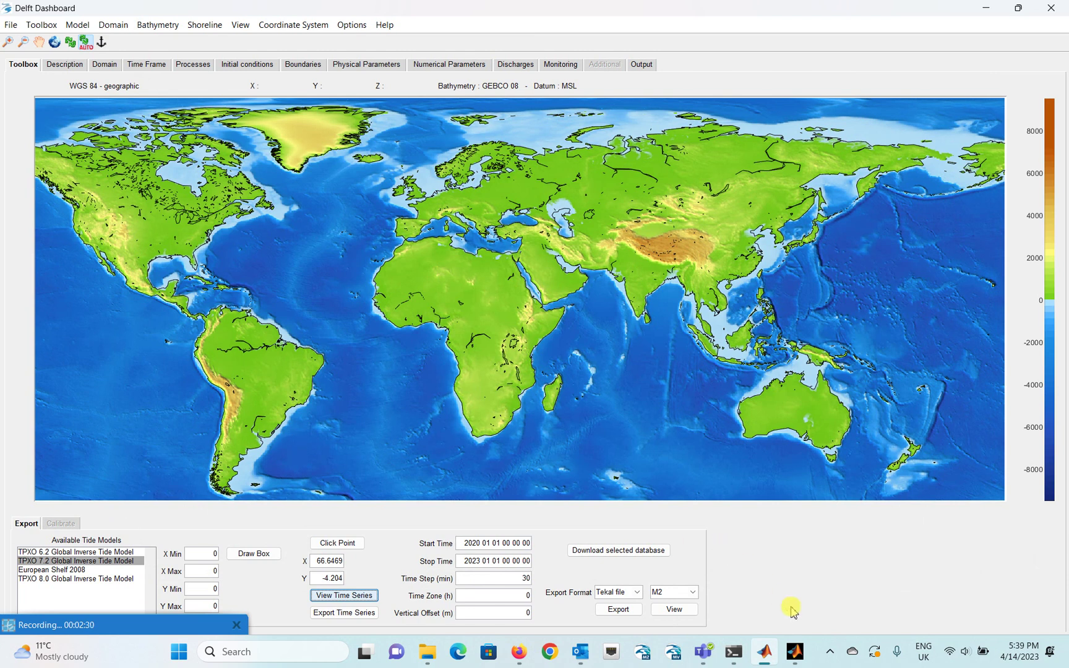
# Review the 2020–2023 water level plot, widen and reposition it, then minimize it.
pyautogui.moveTo(767, 643)
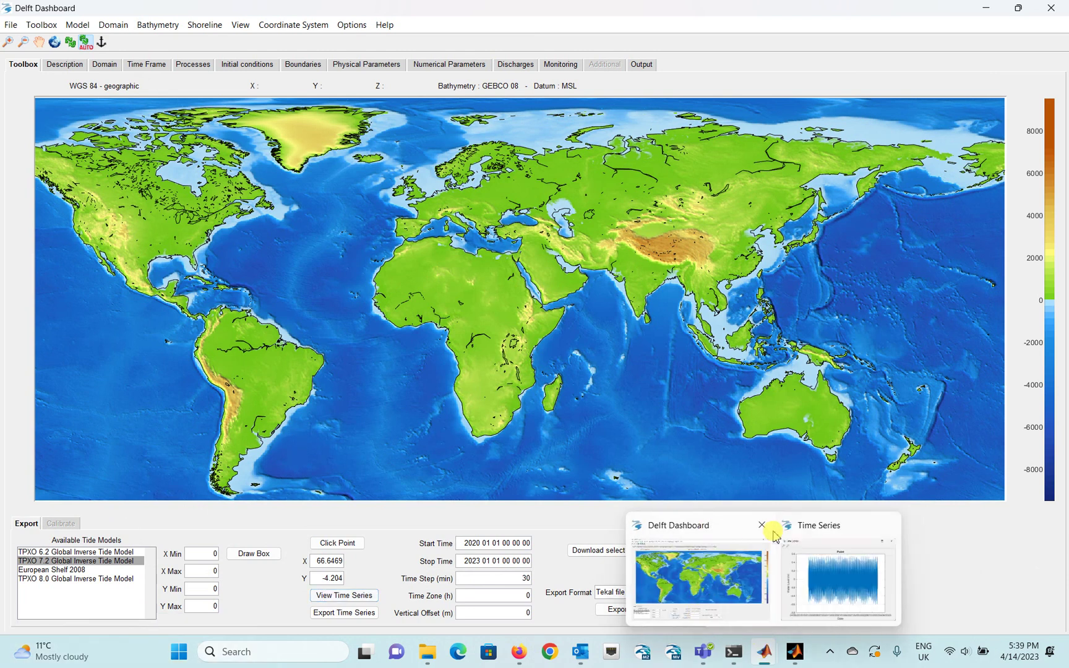
pyautogui.click(838, 545)
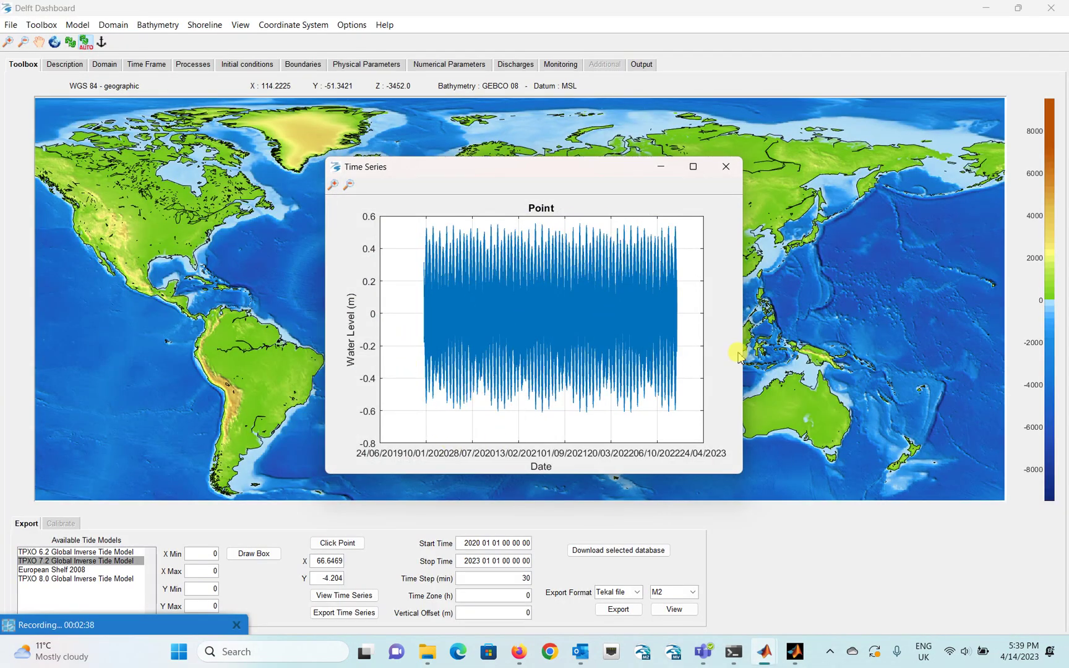
pyautogui.moveTo(742, 356); pyautogui.dragTo(959, 338)
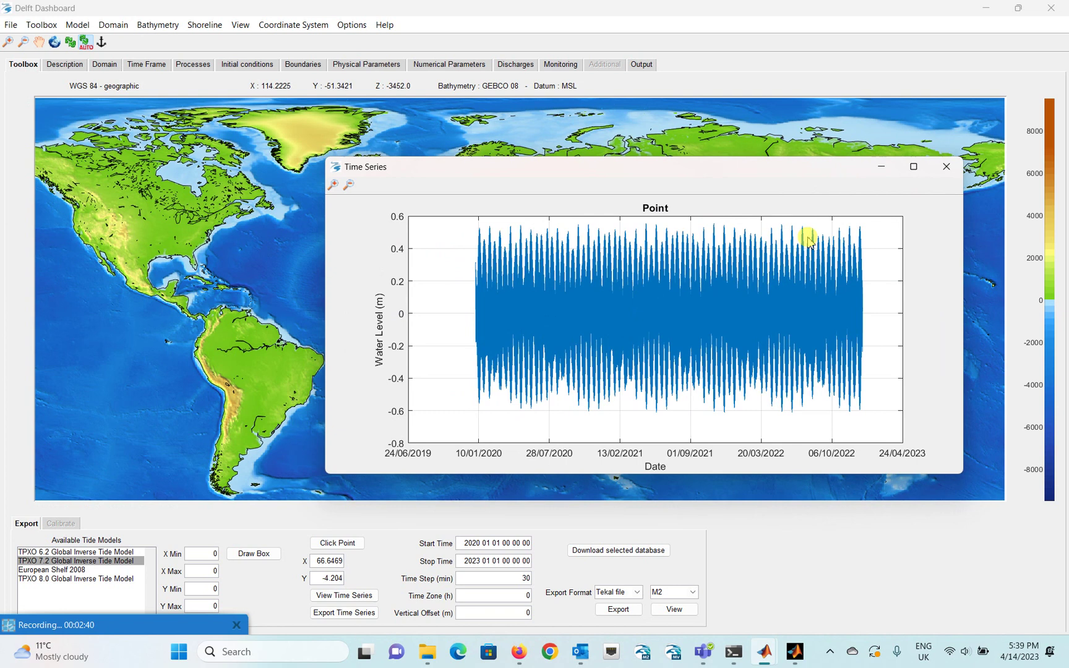
pyautogui.moveTo(740, 169); pyautogui.dragTo(577, 167)
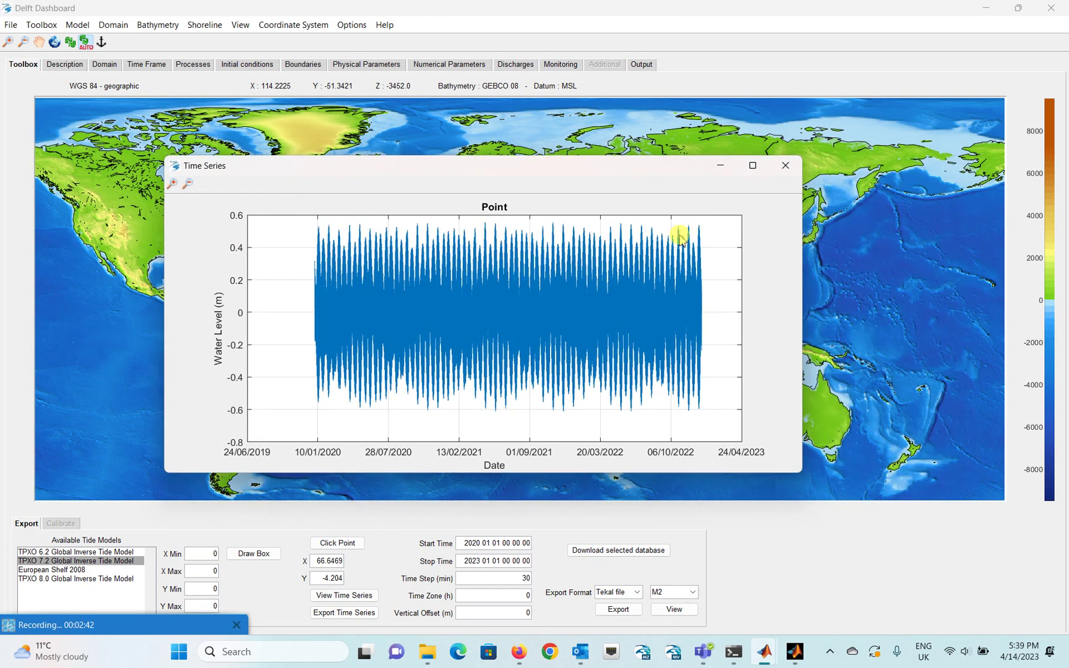
pyautogui.click(720, 165)
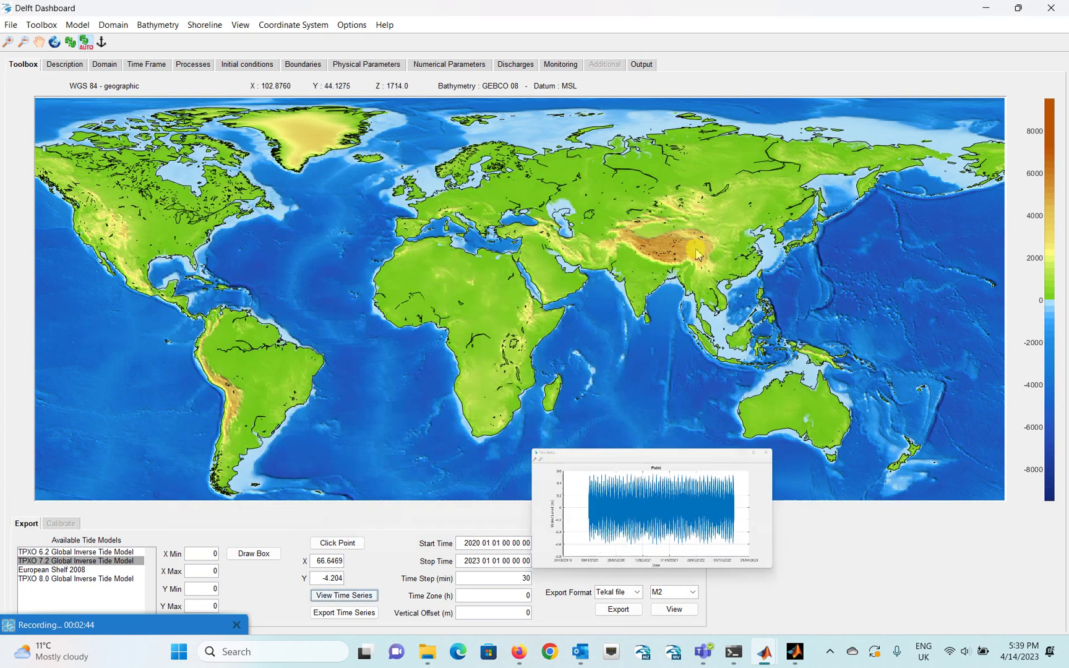
# Export the point's tide time series as a Tekal file and watch the fetching log.
pyautogui.click(362, 614)
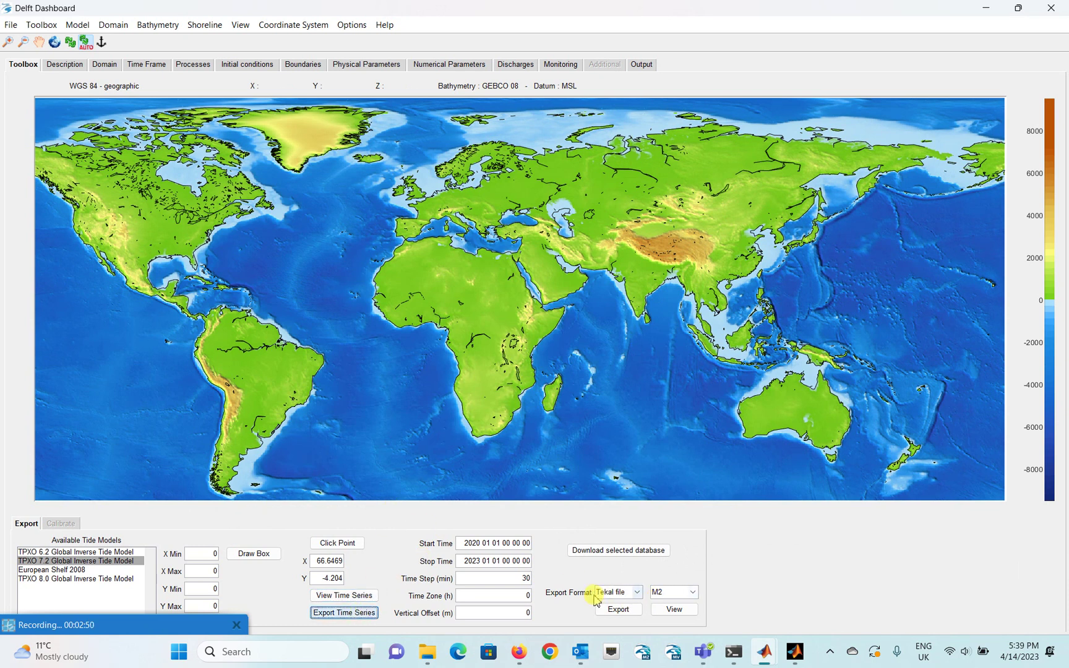
pyautogui.click(345, 612)
pyautogui.moveTo(742, 661)
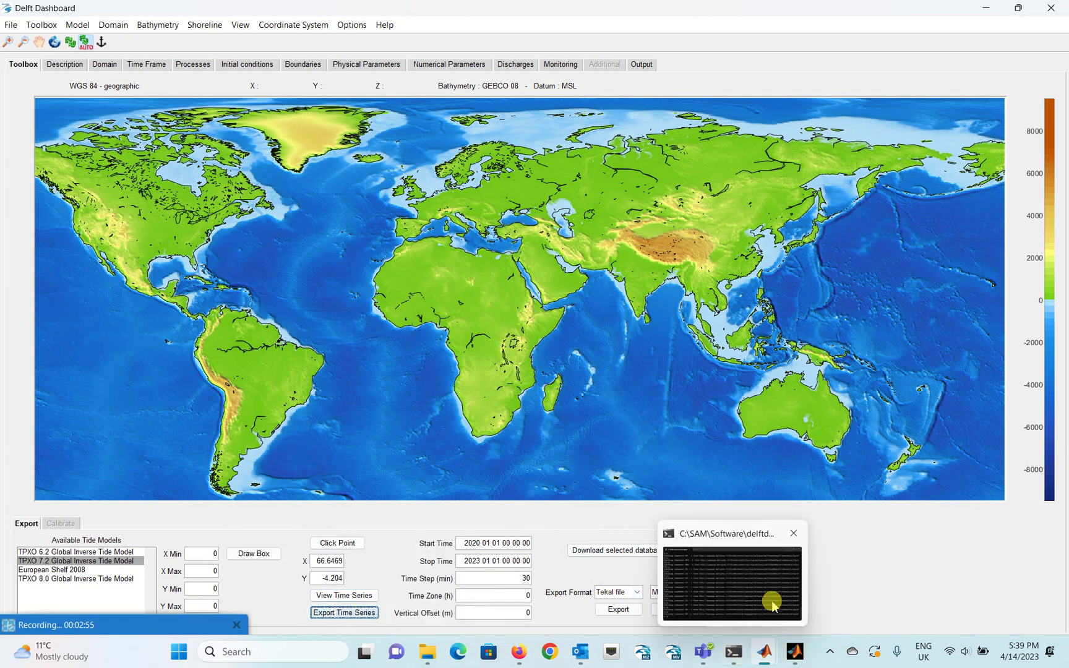
pyautogui.click(746, 541)
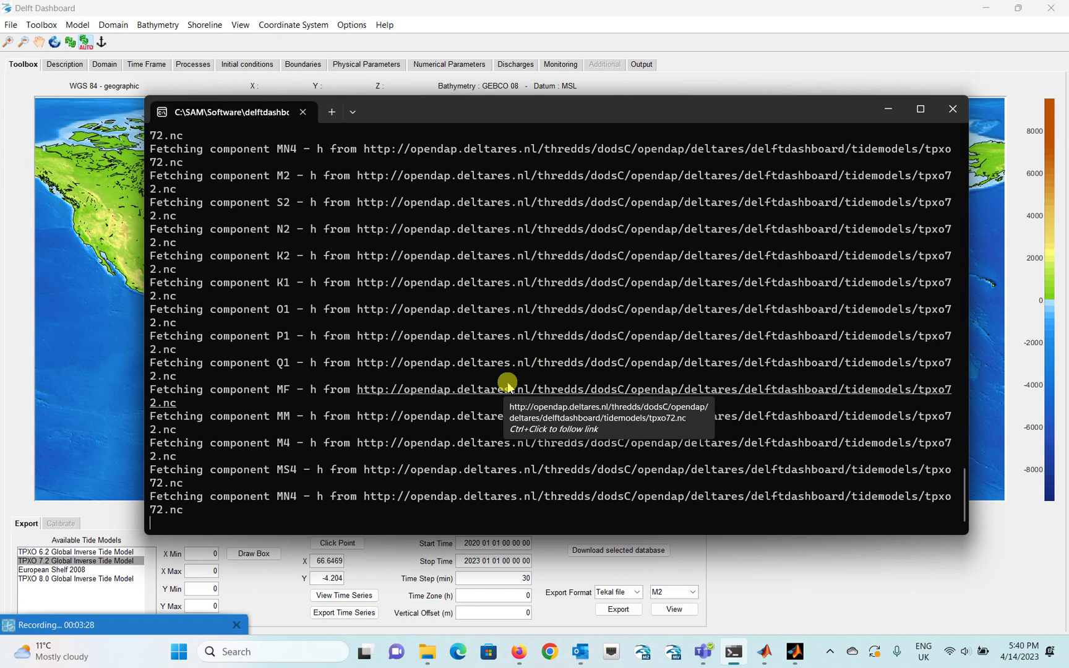
# Minimize the fetching log to reveal the world map and TPXO 7.2 export panel.
pyautogui.click(880, 110)
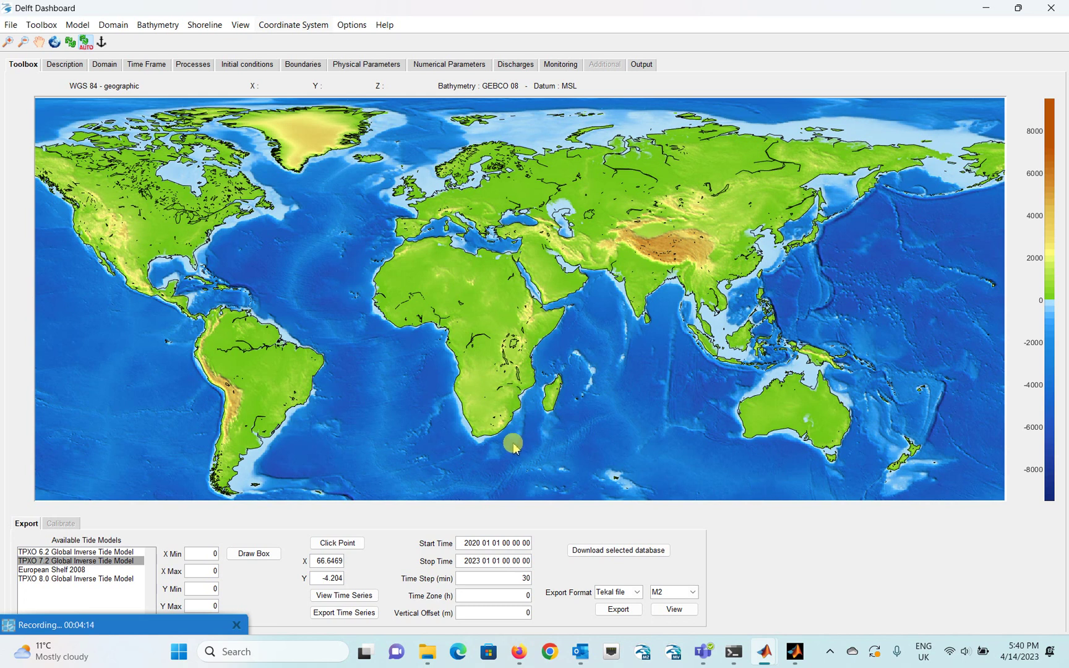
pyautogui.click(293, 24)
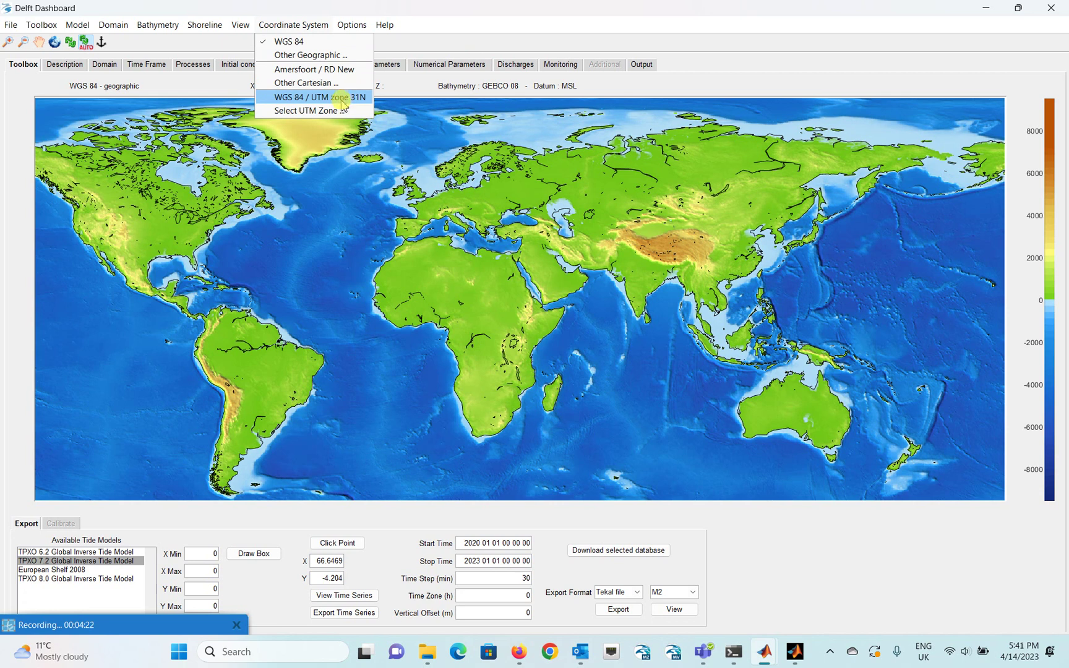
pyautogui.click(521, 18)
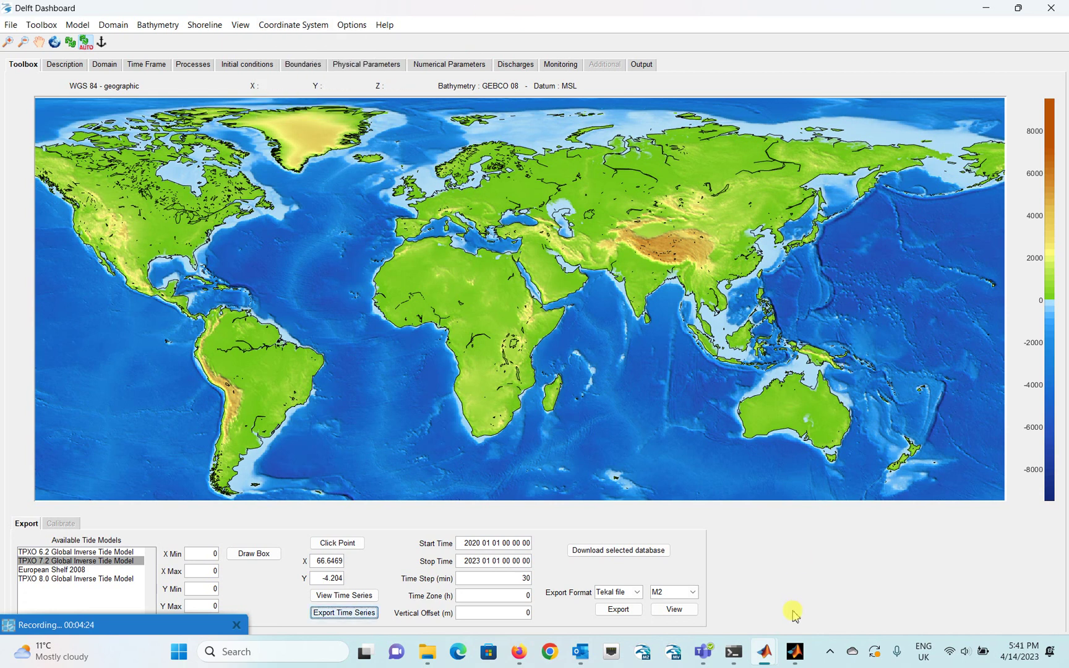
pyautogui.moveTo(733, 649)
pyautogui.click(738, 536)
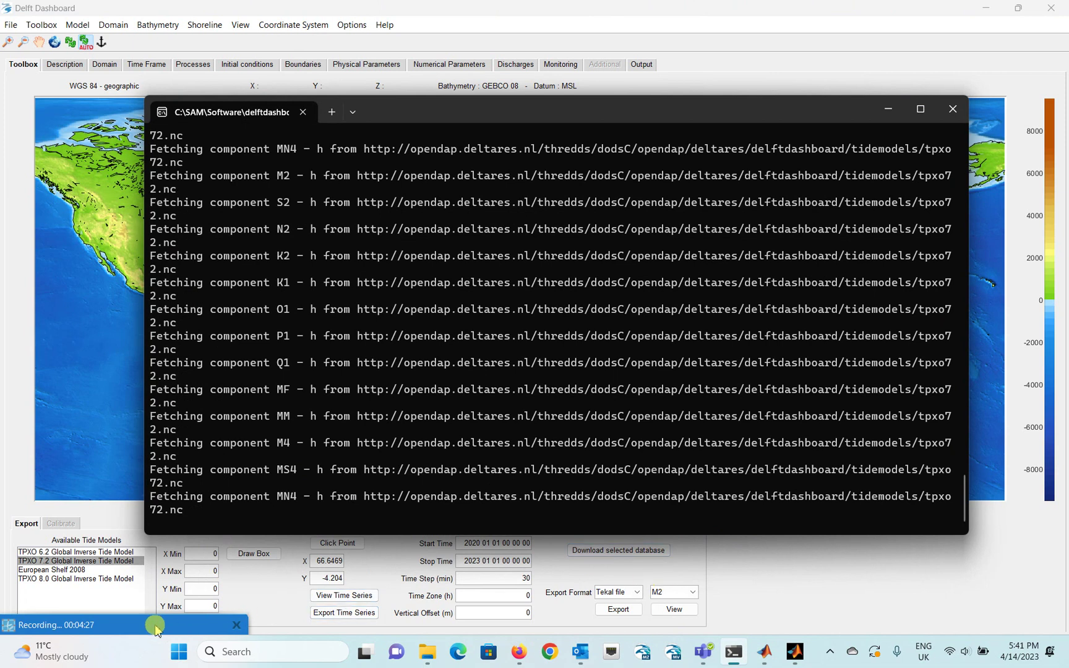
pyautogui.click(155, 625)
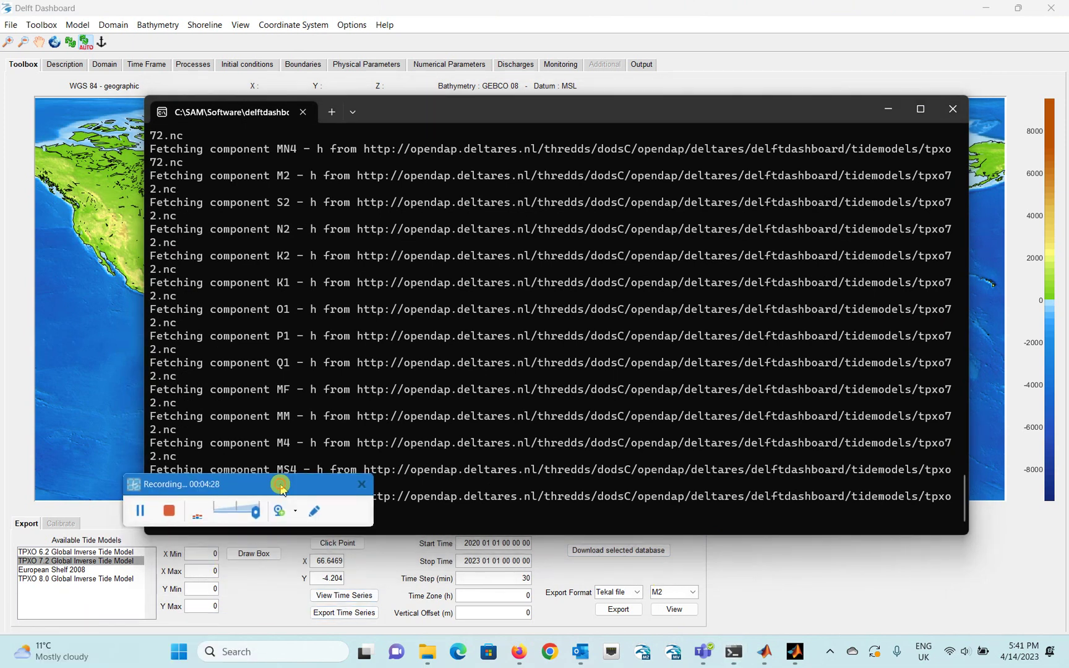
pyautogui.click(143, 510)
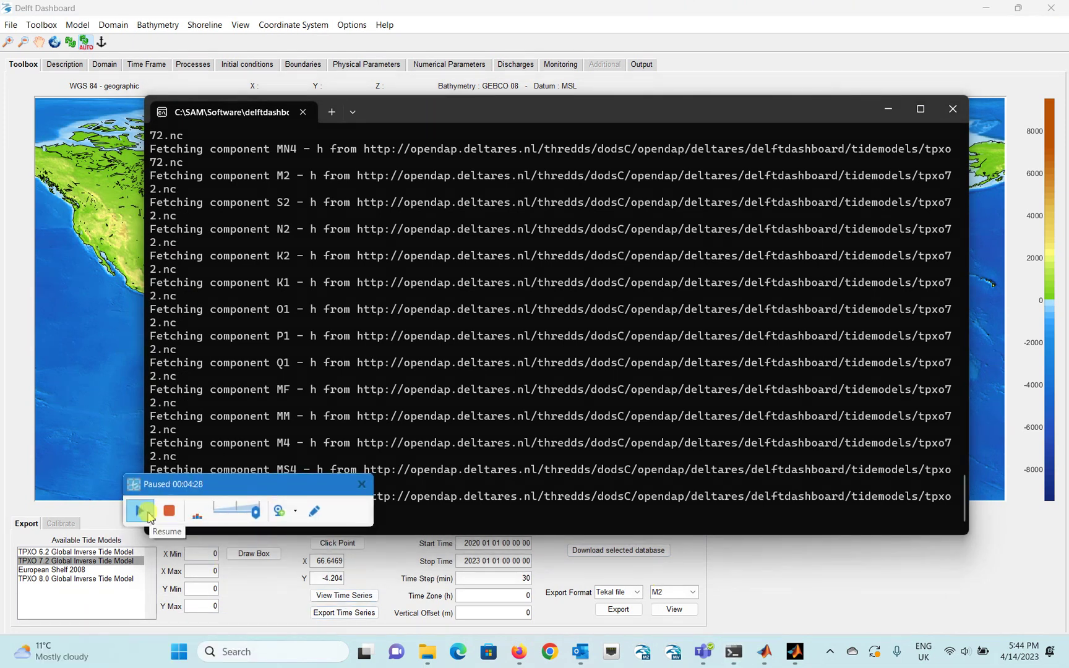
pyautogui.click(148, 515)
pyautogui.moveTo(247, 492); pyautogui.dragTo(91, 582)
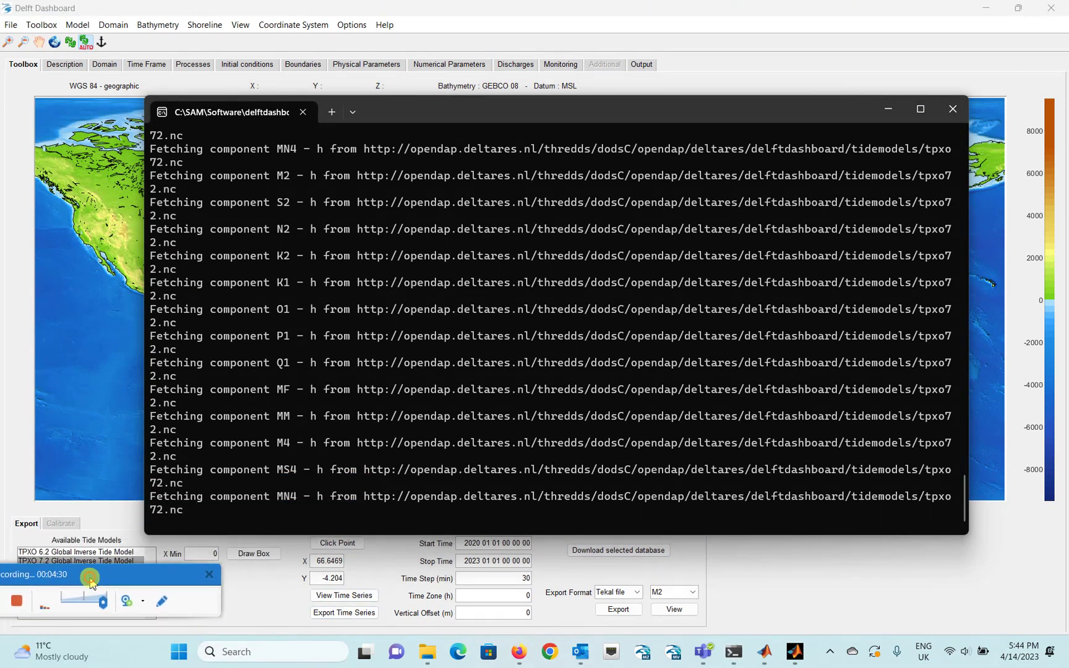
# Minimize the console and bring up the tidemodels folder window.
pyautogui.click(888, 110)
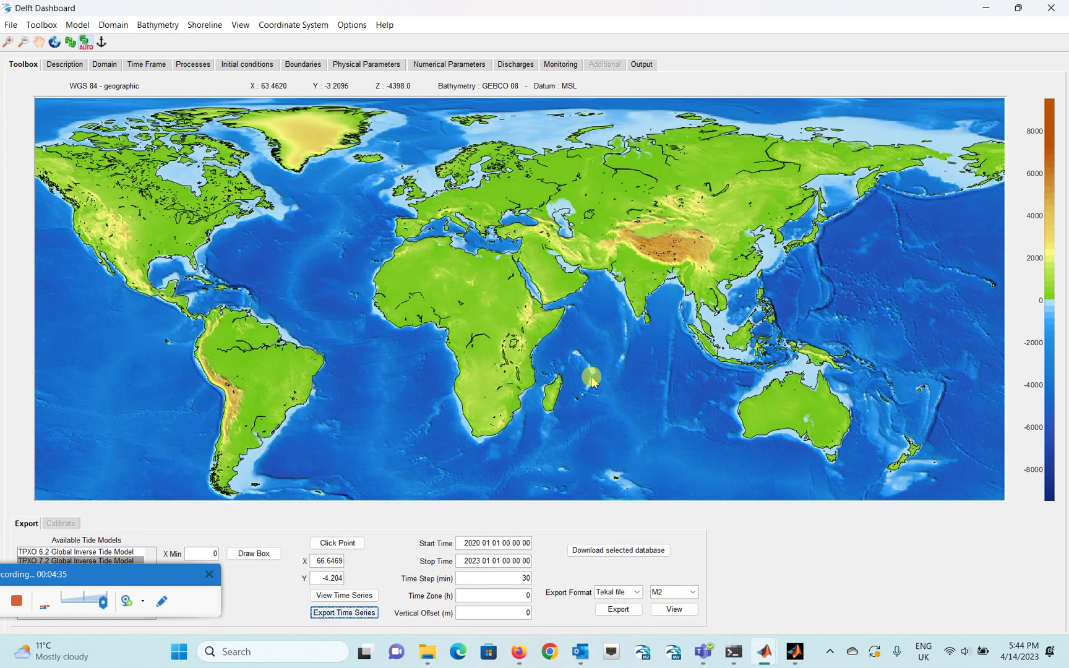
pyautogui.moveTo(433, 658)
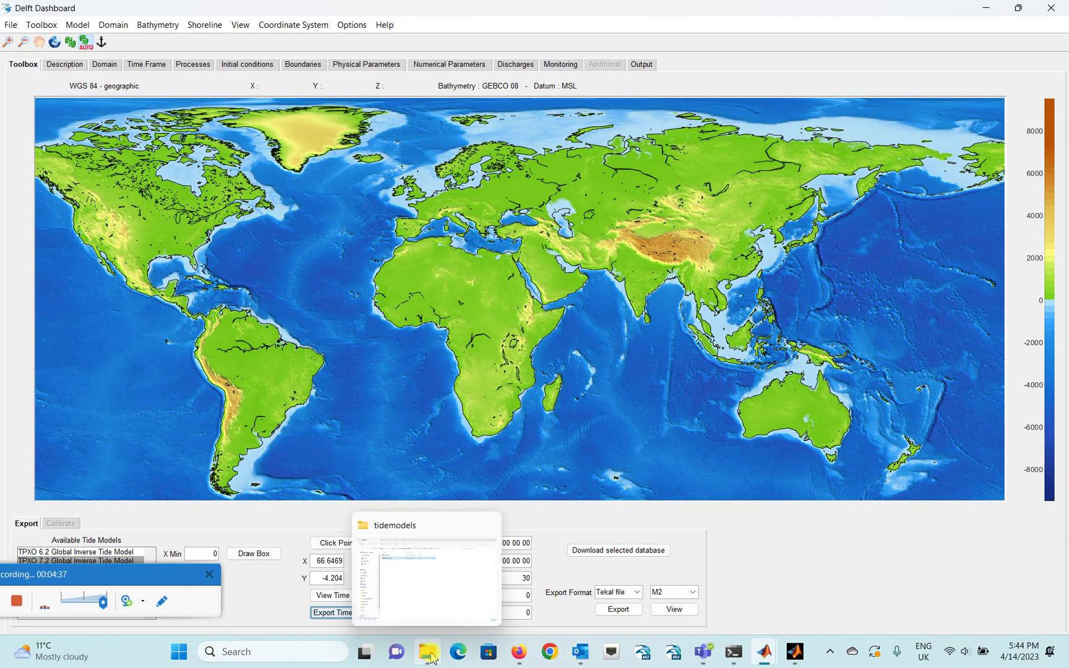
pyautogui.click(453, 585)
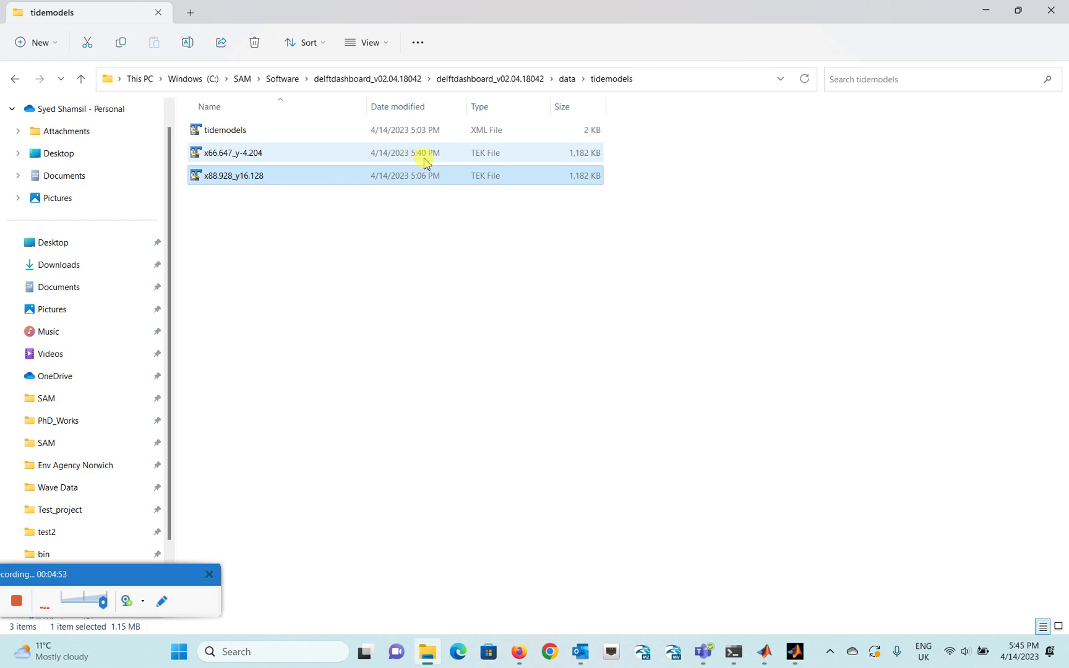
# Inspect x66.647_y-4.204's date, time and water level columns in TextPad, then close it.
pyautogui.doubleClick(217, 155)
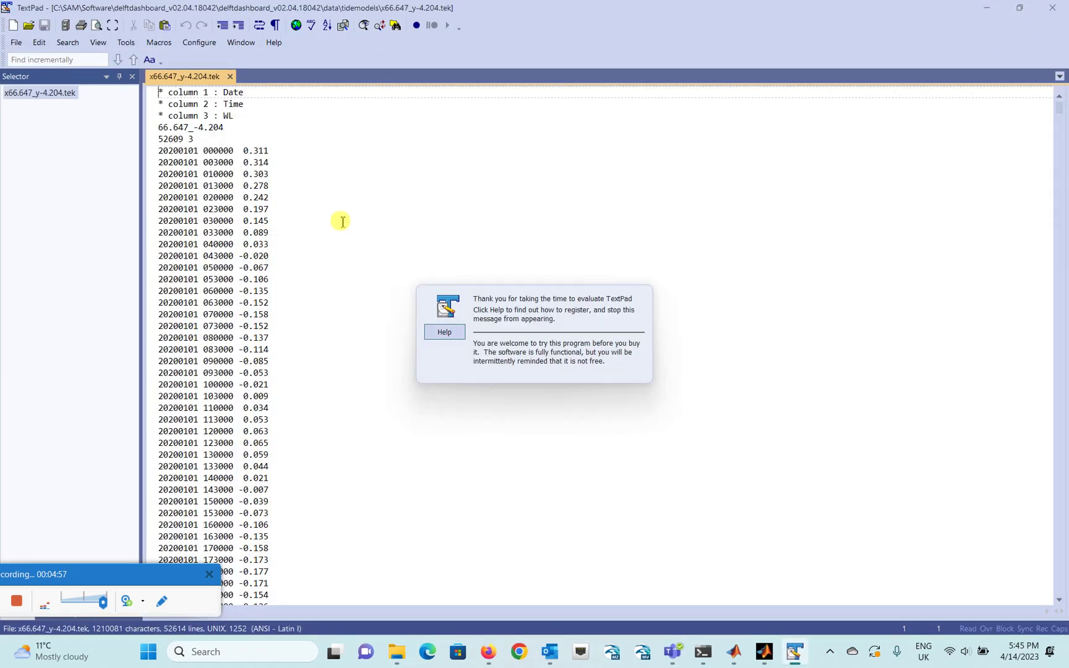
pyautogui.scroll(-7, 218, 209)
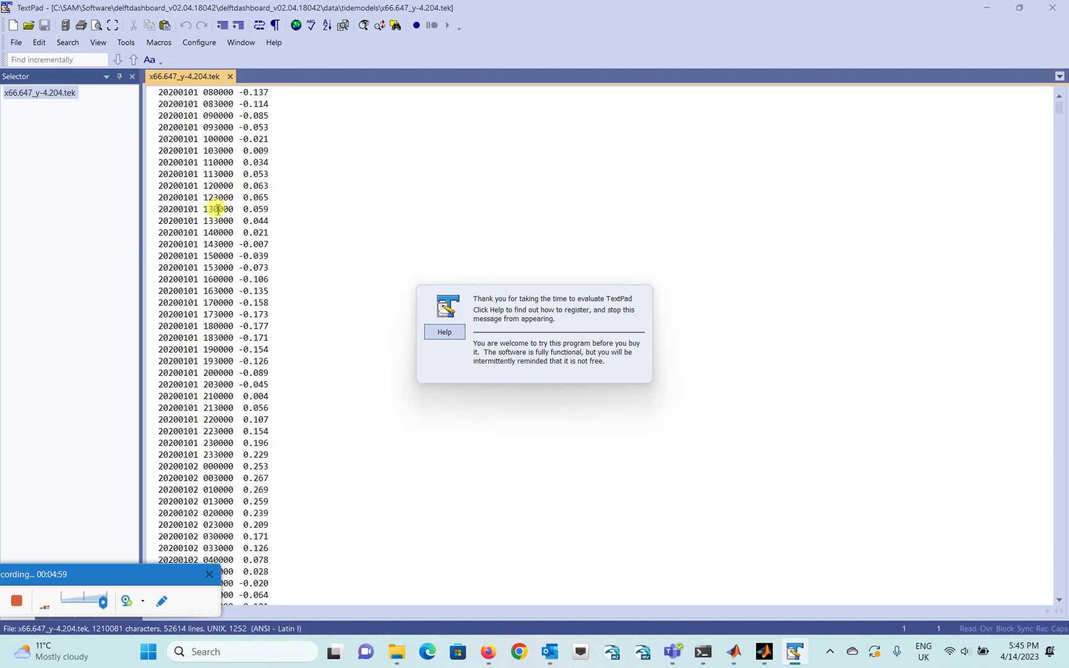
pyautogui.scroll(7, 262, 160)
pyautogui.click(1052, 7)
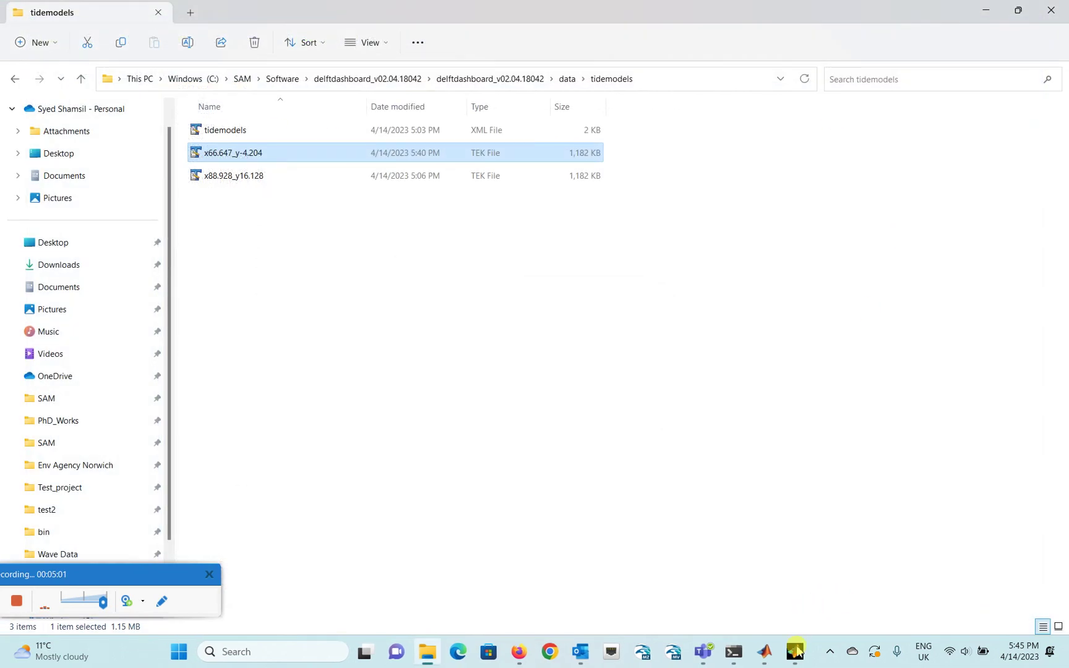
# Load the x66.647_y-4.204 tide file into Delft3D-QUICKPLOT.
pyautogui.moveTo(796, 651)
pyautogui.click(791, 587)
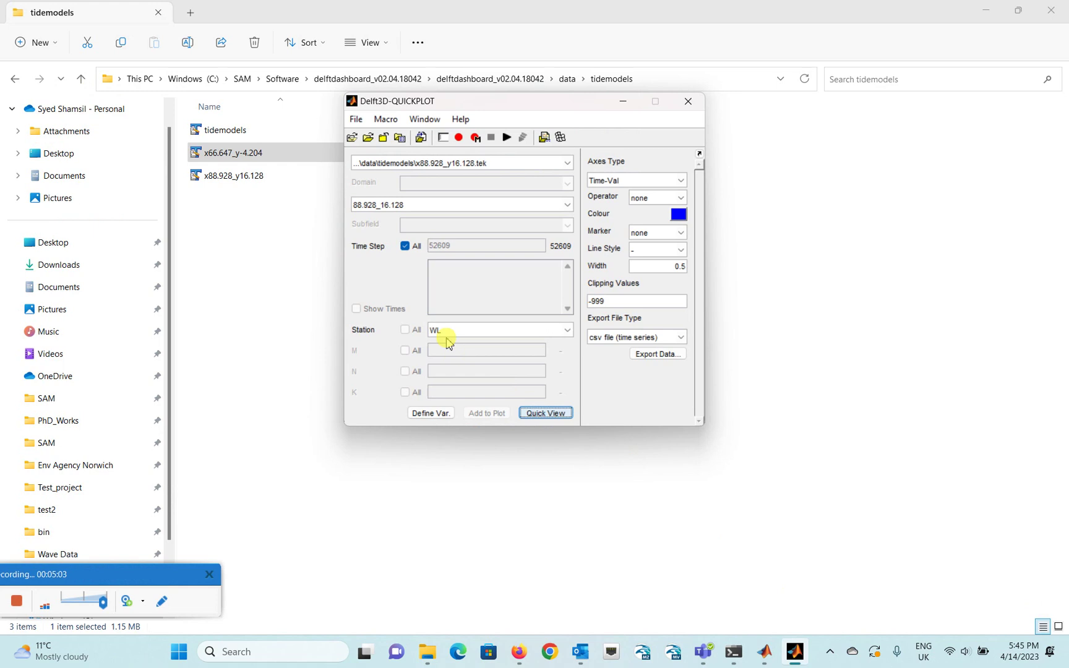
pyautogui.click(352, 136)
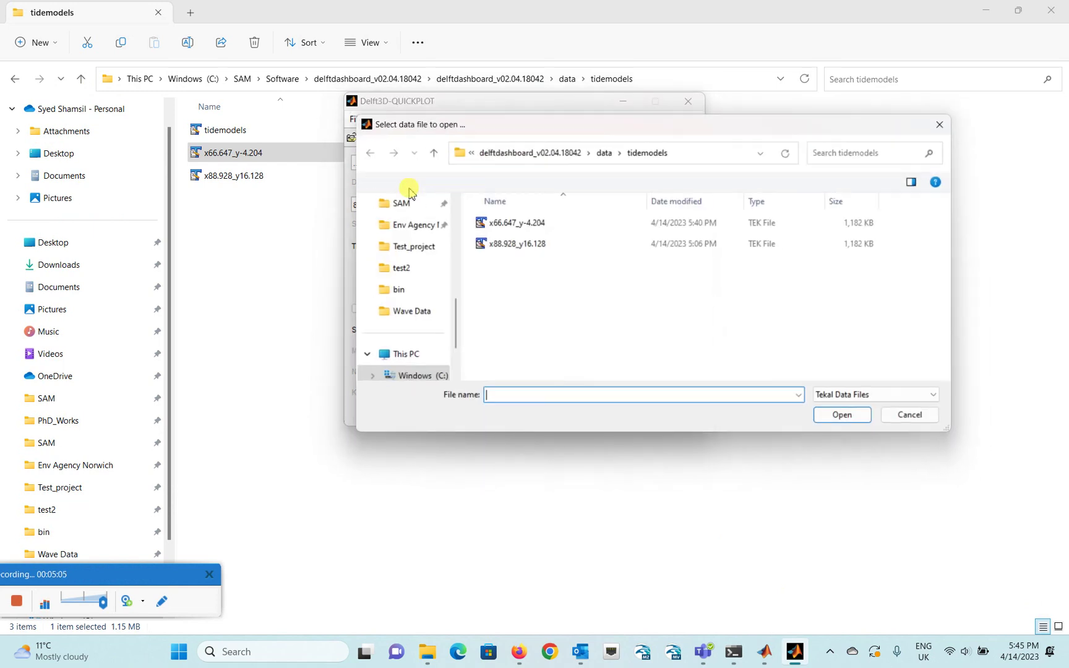
pyautogui.click(519, 221)
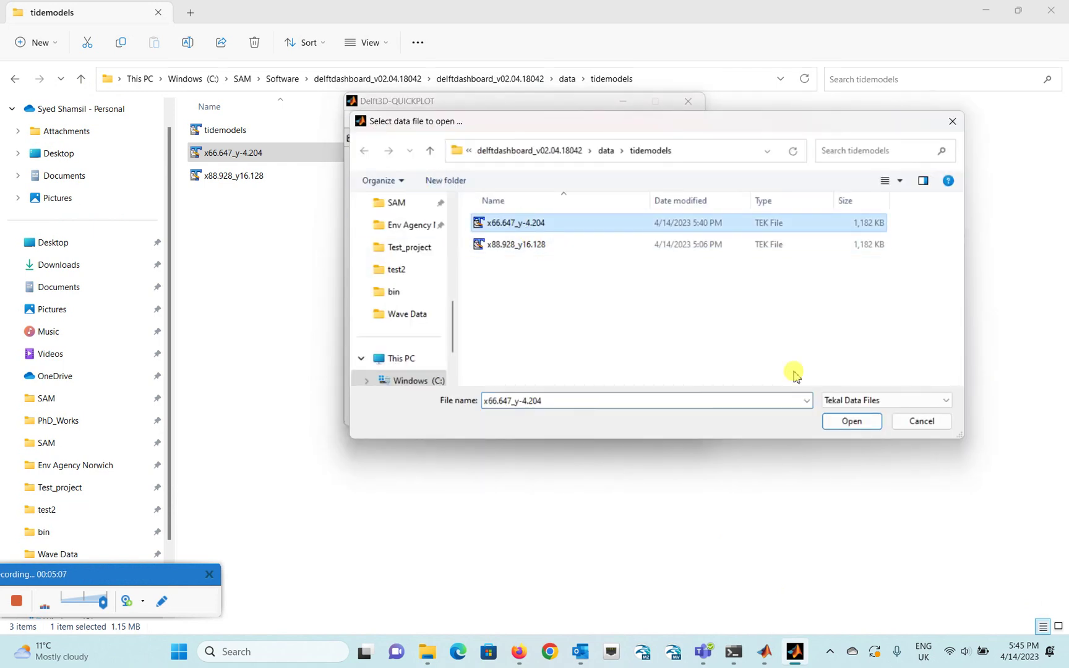
pyautogui.click(840, 426)
# Quick-view the 2020–2023 water level series, then close Figure 1 and QUICKPLOT.
pyautogui.click(540, 420)
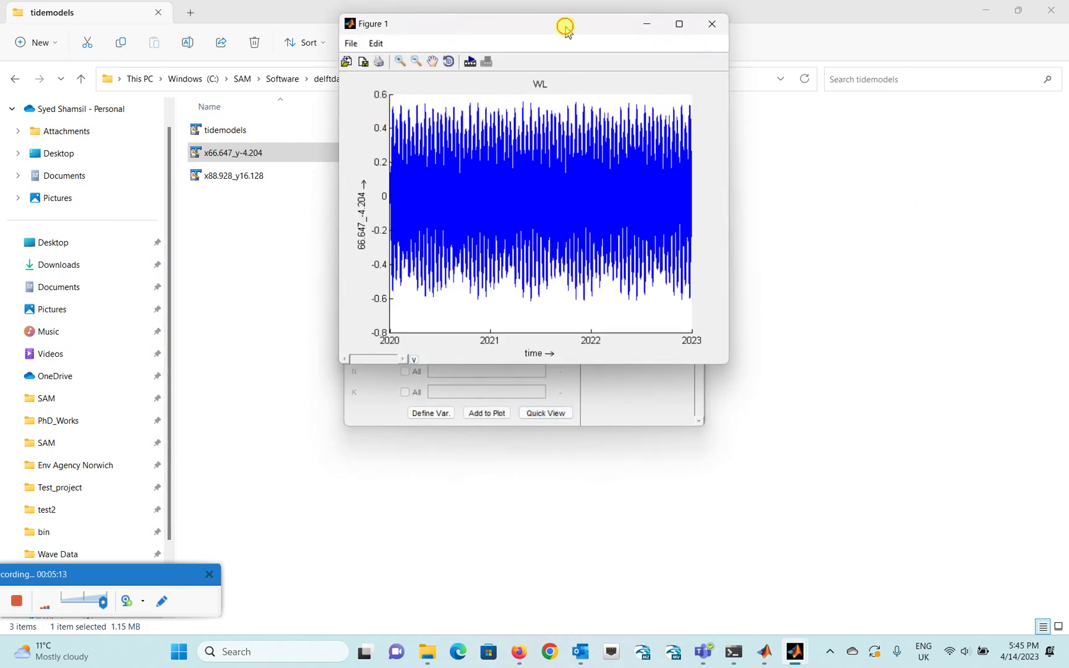
pyautogui.moveTo(565, 26); pyautogui.dragTo(476, 141)
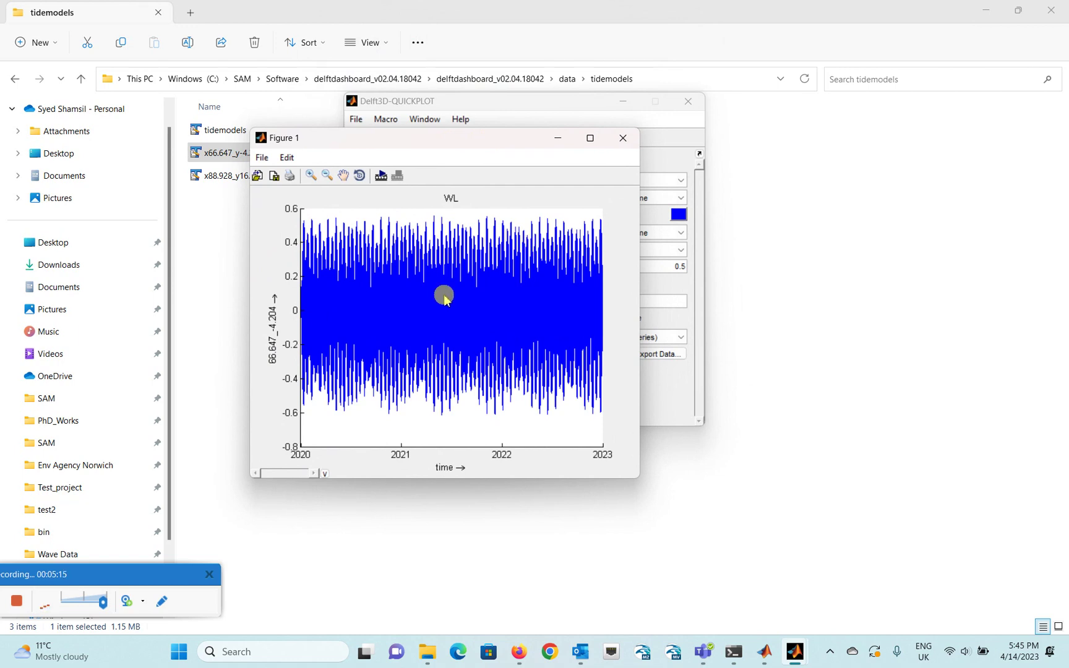
pyautogui.click(623, 141)
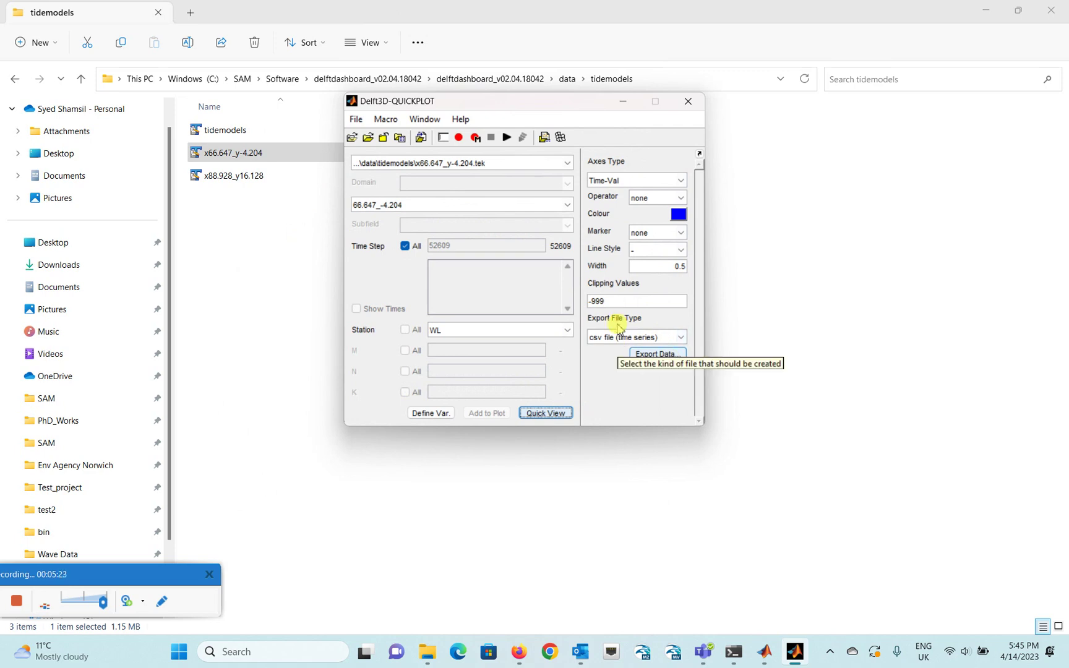
pyautogui.click(684, 108)
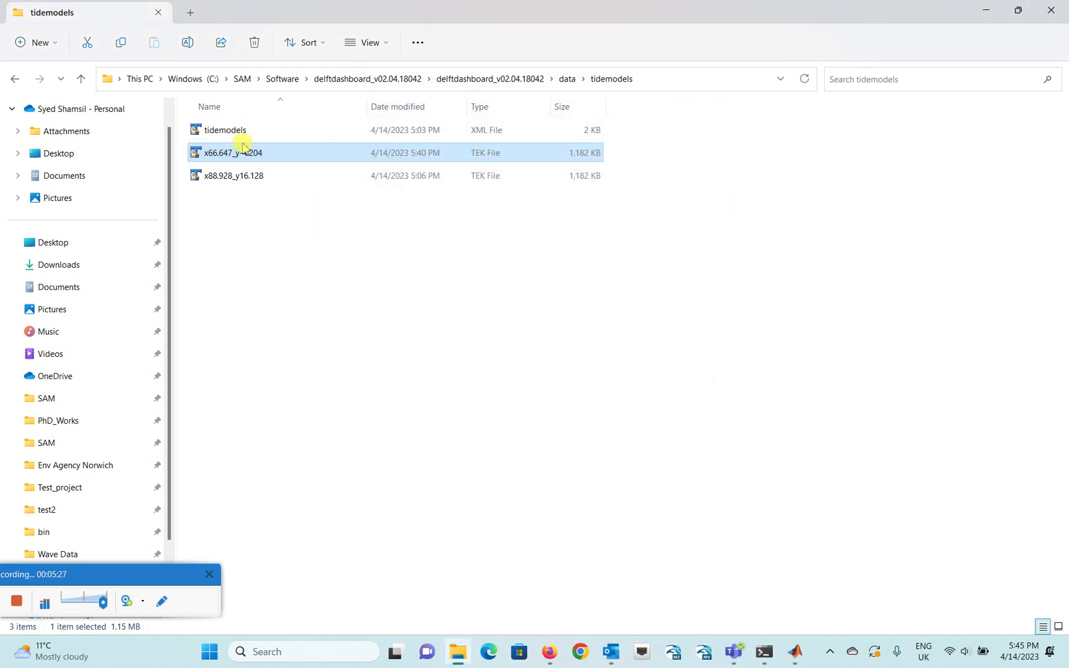
# Minimize File Explorer and glance at the Model list, keeping Delft3D-FLOW selected.
pyautogui.click(986, 11)
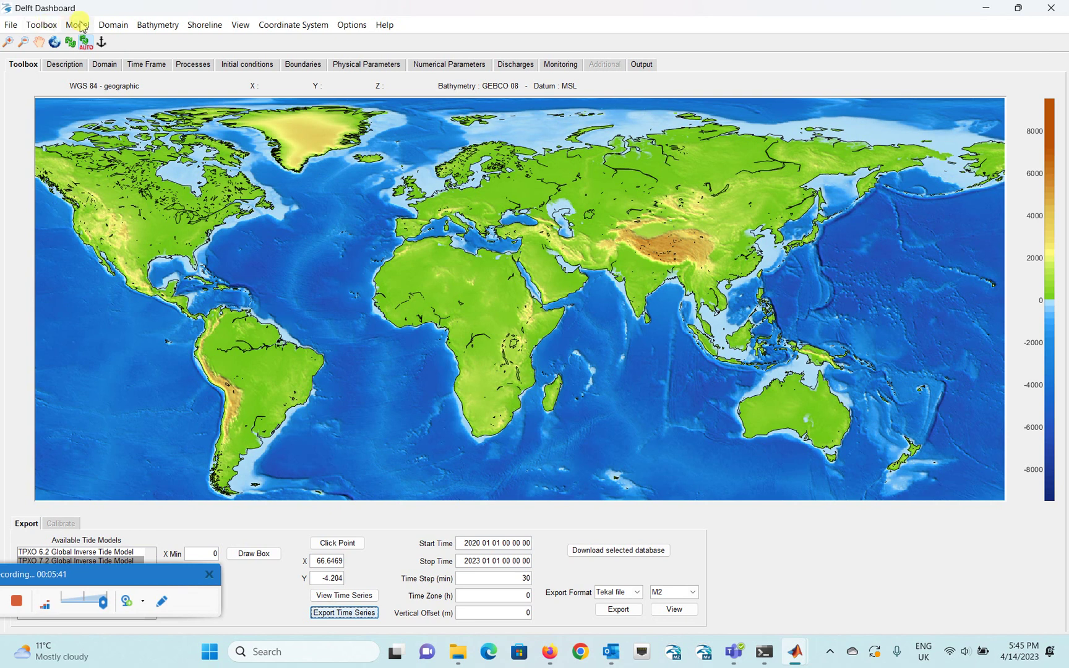
pyautogui.click(78, 25)
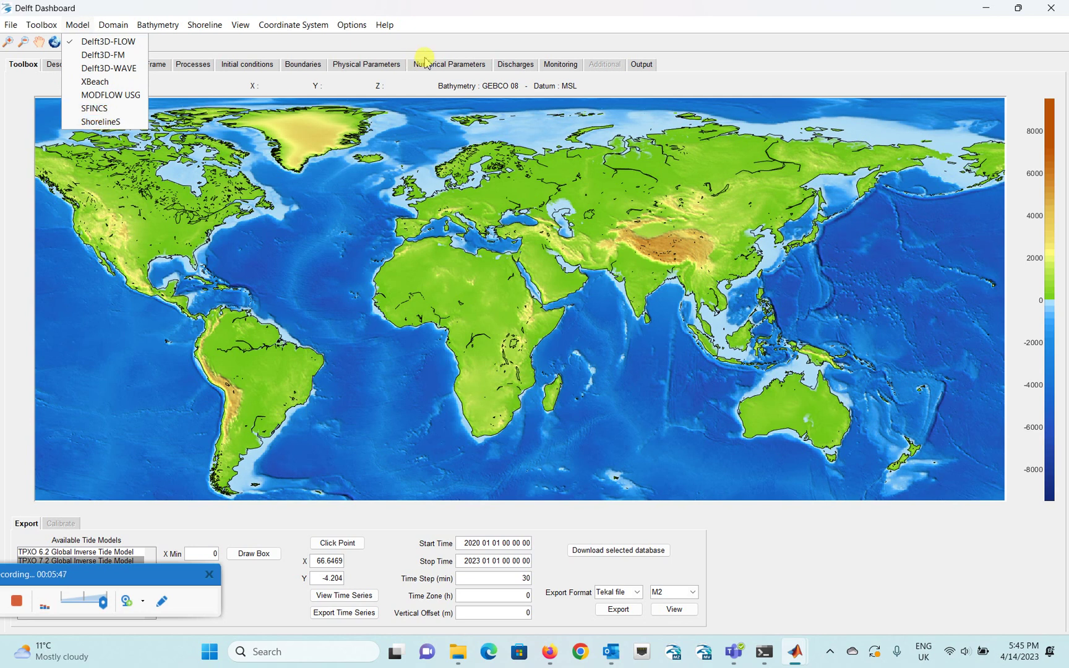
pyautogui.click(459, 15)
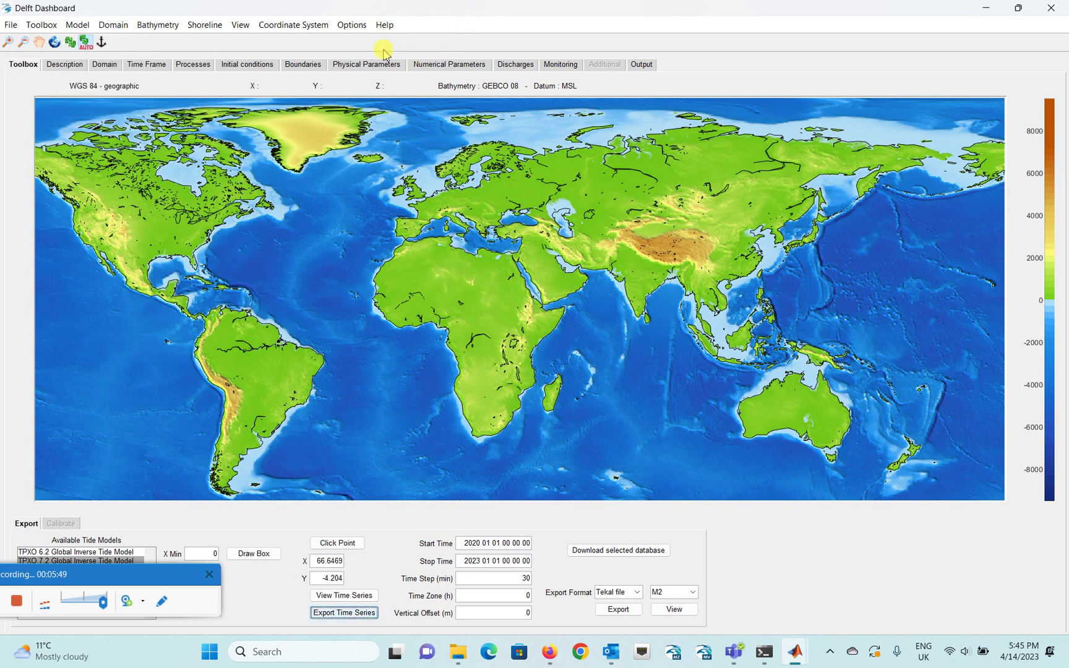